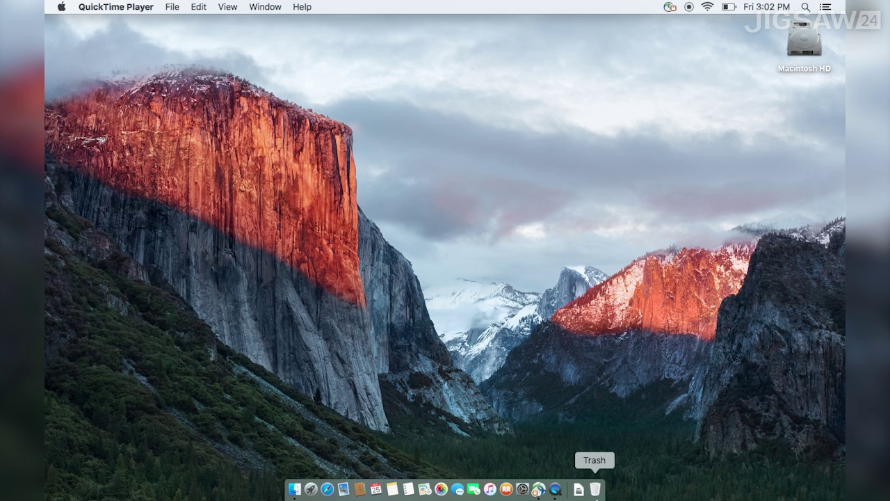
# Step: Open the Users & Groups preferences and unlock them for changes with the administrator account's password
pyautogui.click(521, 490)
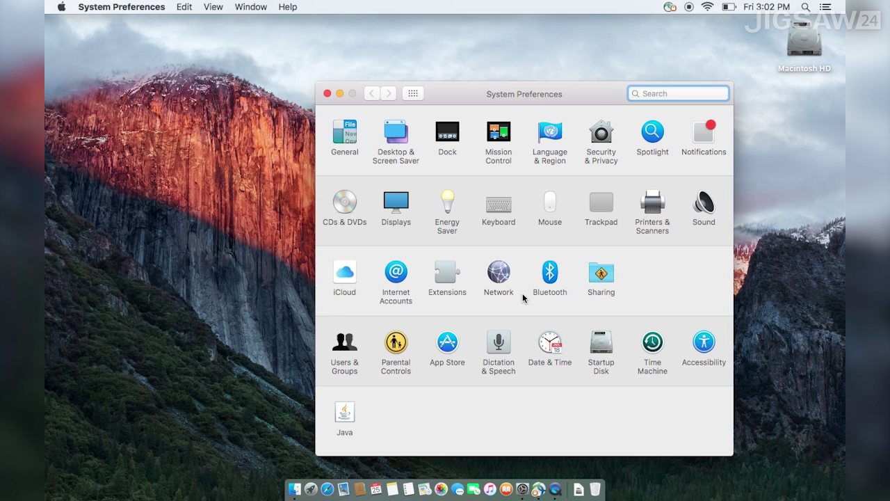
pyautogui.click(340, 349)
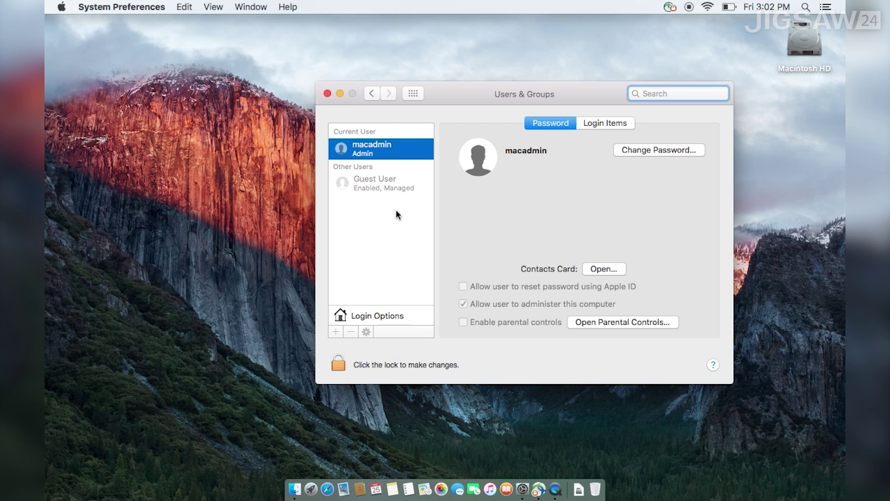
pyautogui.click(340, 361)
pyautogui.click(339, 364)
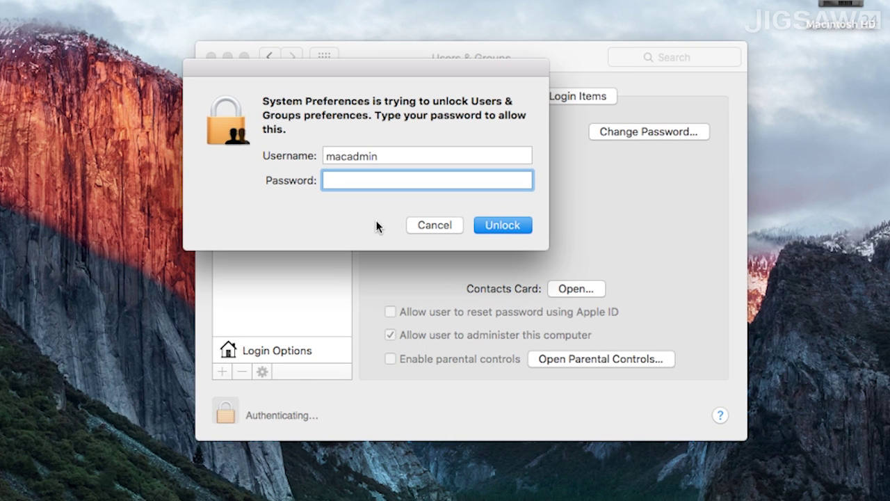
pyautogui.write('•••••')
pyautogui.press('Return')
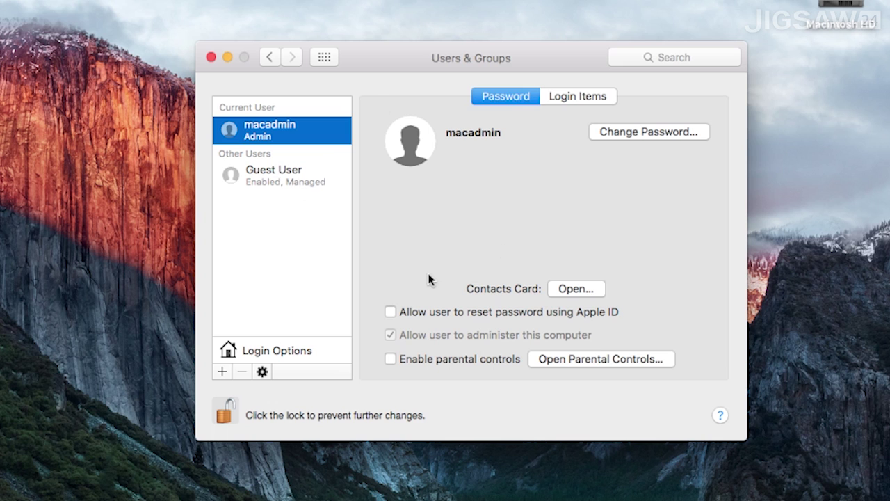
# Step: In Login Options, start joining a network account server and submit the Active Directory domain's address
pyautogui.click(282, 353)
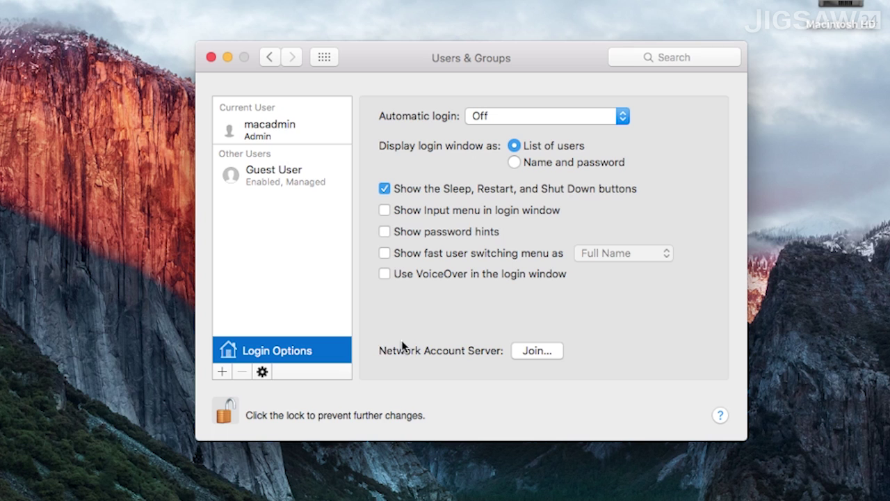
pyautogui.click(549, 352)
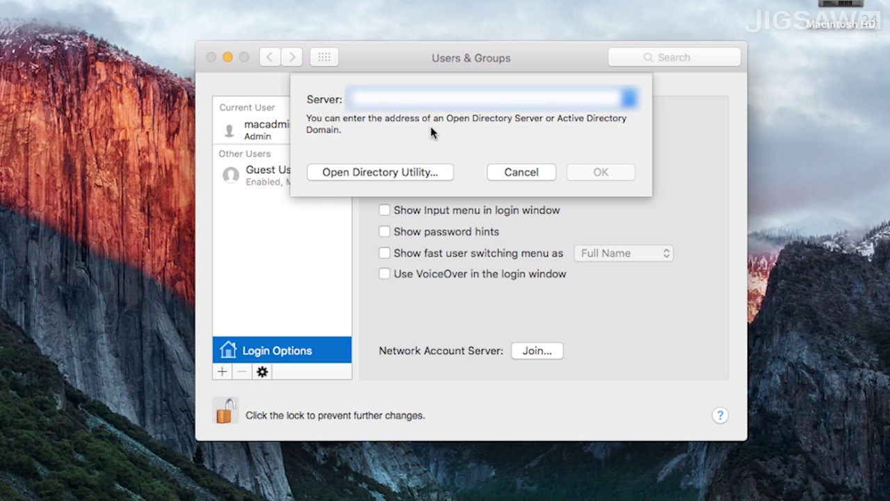
pyautogui.write('server.example')
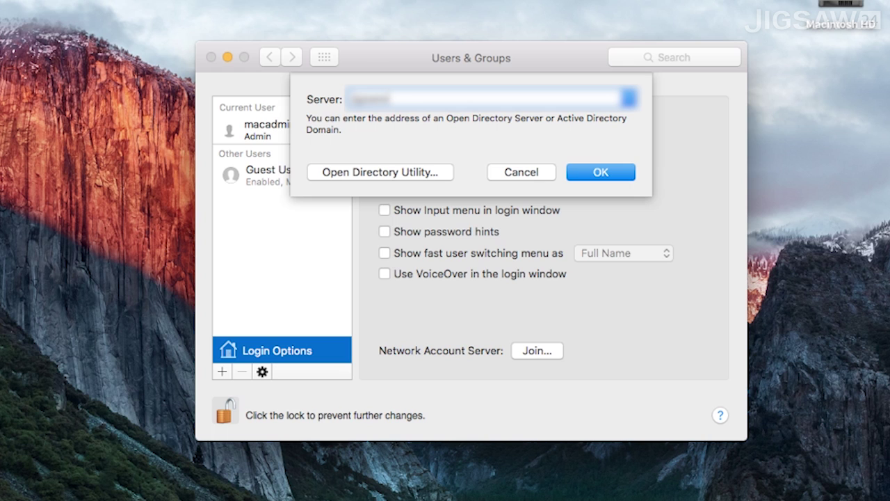
pyautogui.write('.com')
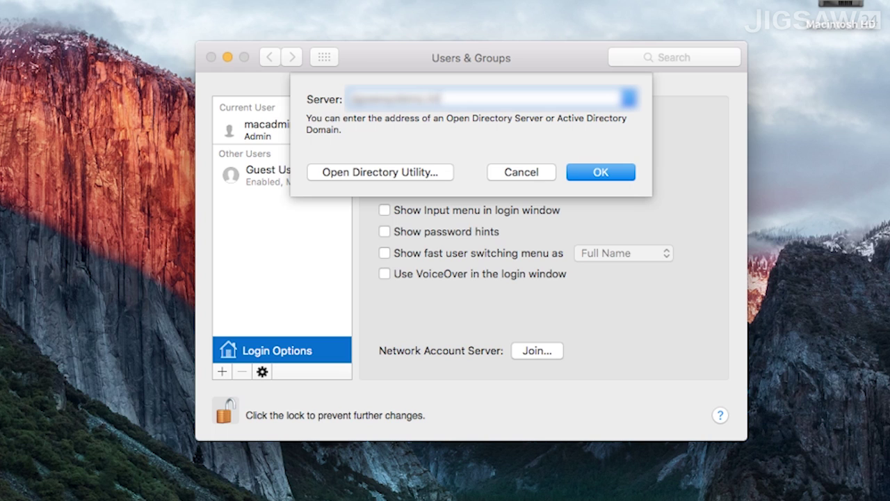
pyautogui.write('nal')
pyautogui.press('Return')
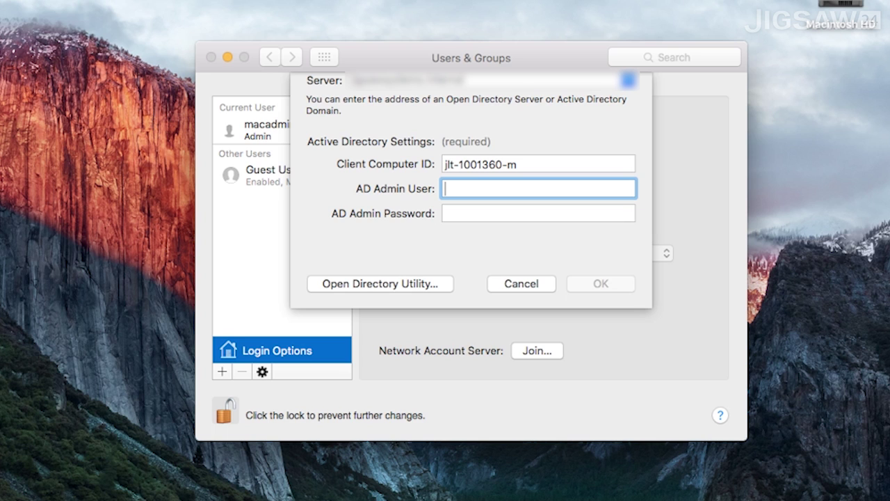
# Step: Join the domain with the AD admin user bindme and the AD admin password, keeping the suggested client computer ID
pyautogui.write('bindme')
pyautogui.press('Tab')
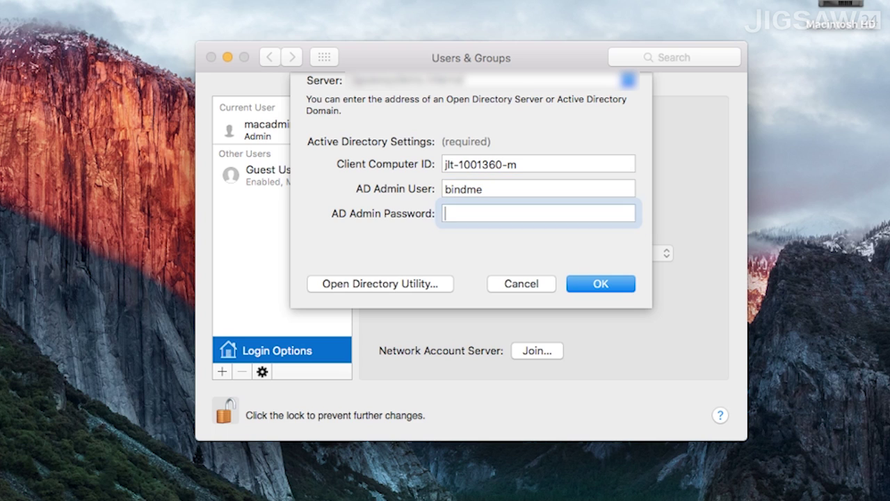
pyautogui.write('•••••••')
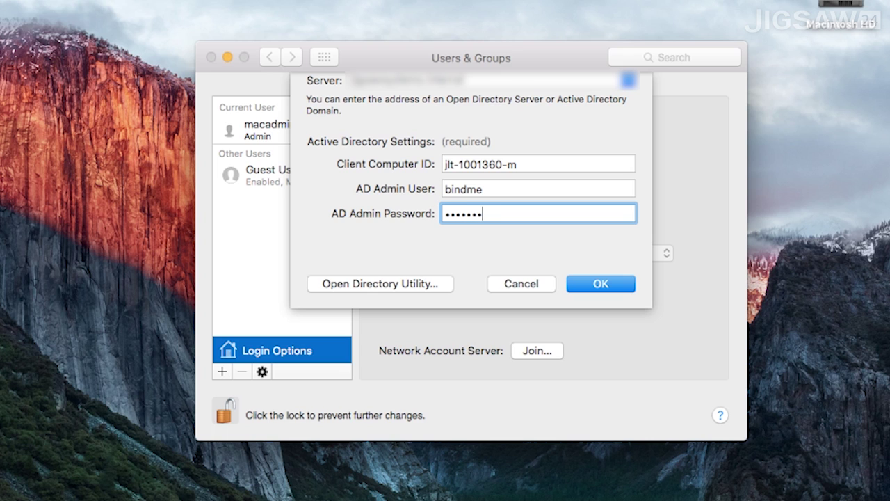
pyautogui.write('••••')
pyautogui.press('Return')
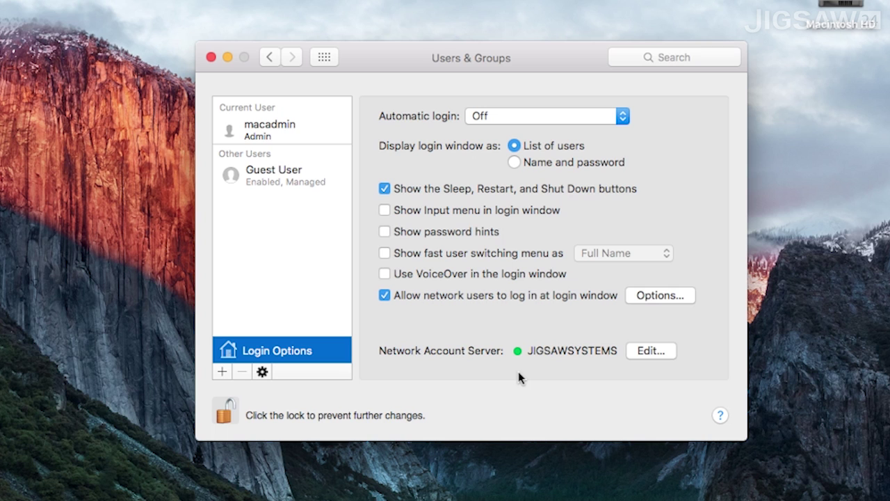
# Step: Open Directory Utility from the network account server's settings and unlock it with the administrator password
pyautogui.click(660, 351)
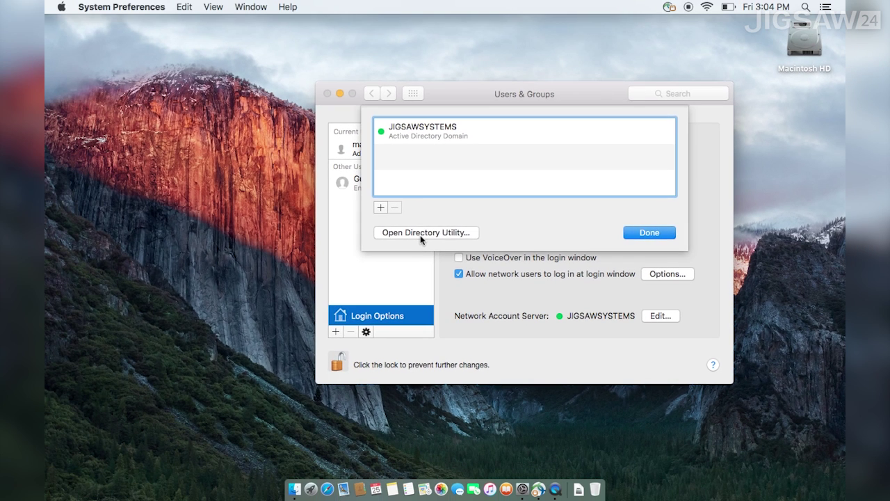
pyautogui.click(334, 243)
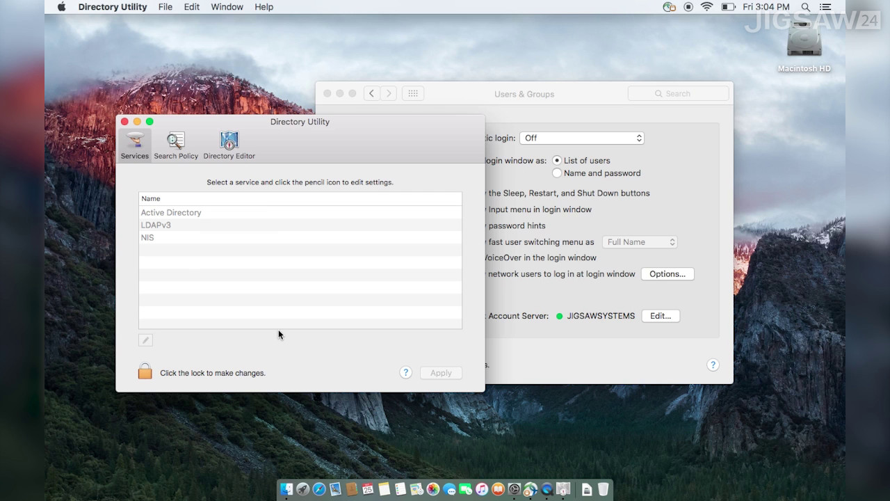
pyautogui.click(143, 373)
pyautogui.write('•••••')
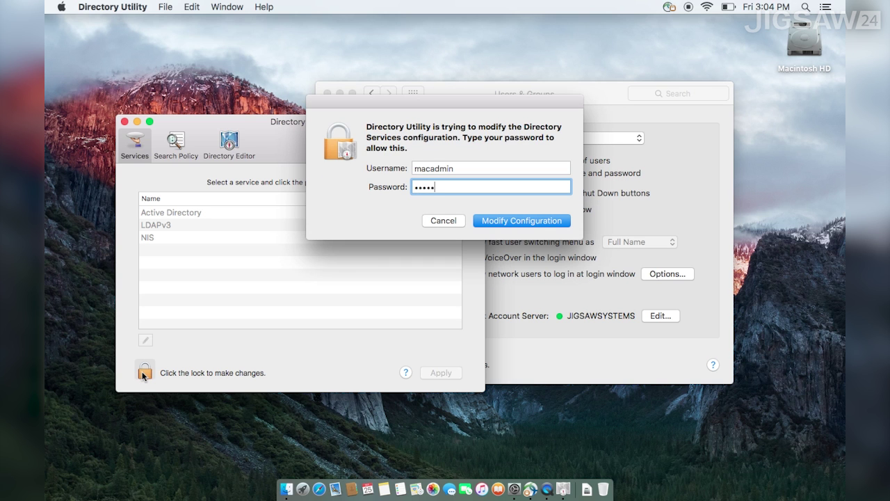
pyautogui.press('Return')
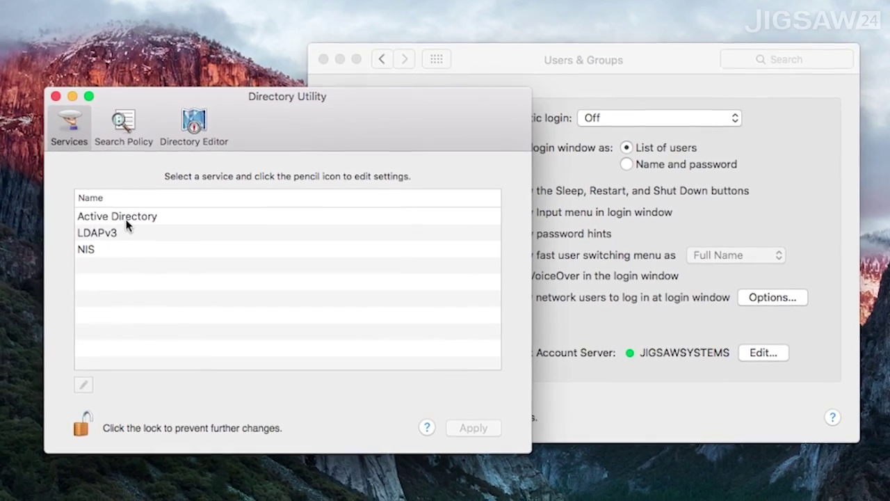
# Step: Expand the Active Directory service's advanced options and review the network protocol choices for the home location
pyautogui.doubleClick(124, 223)
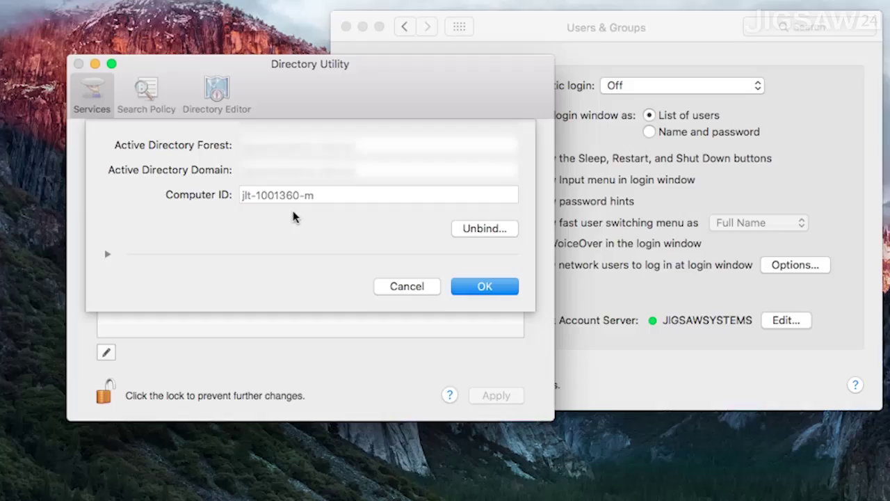
pyautogui.click(109, 249)
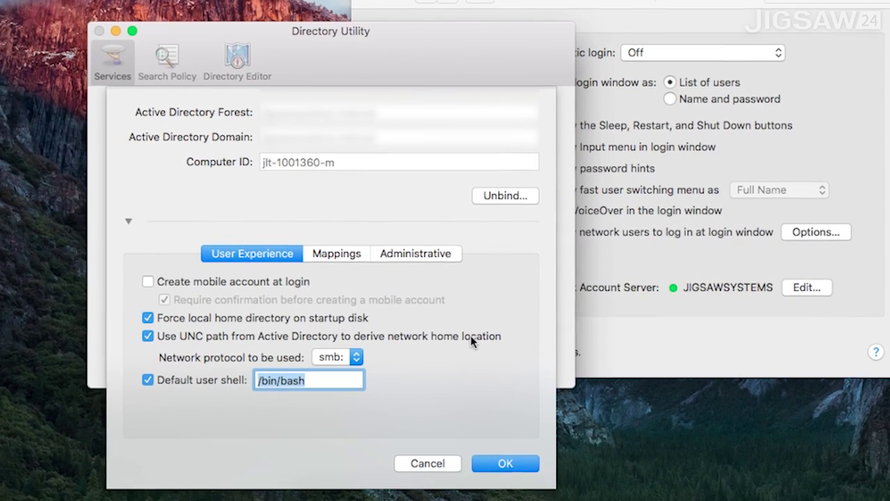
pyautogui.click(350, 357)
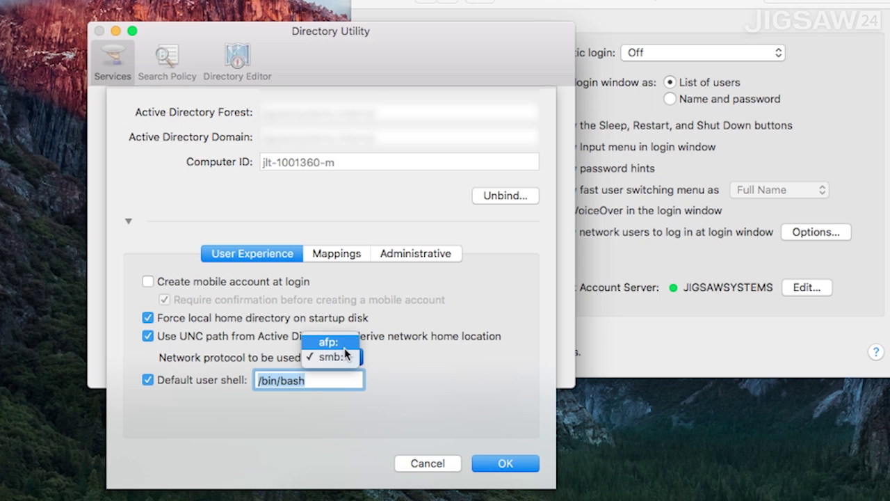
pyautogui.click(453, 407)
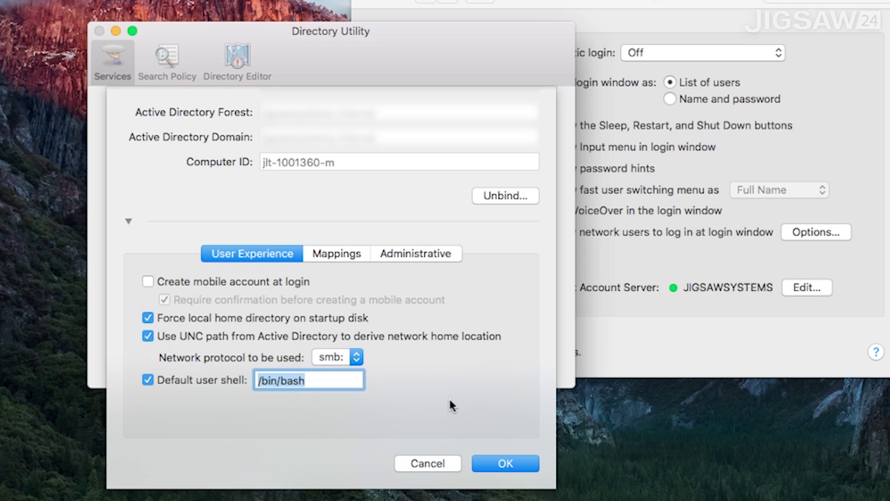
# Step: Allow administration by domain admins and enterprise admins in the Active Directory settings, and quit Directory Utility
pyautogui.click(411, 256)
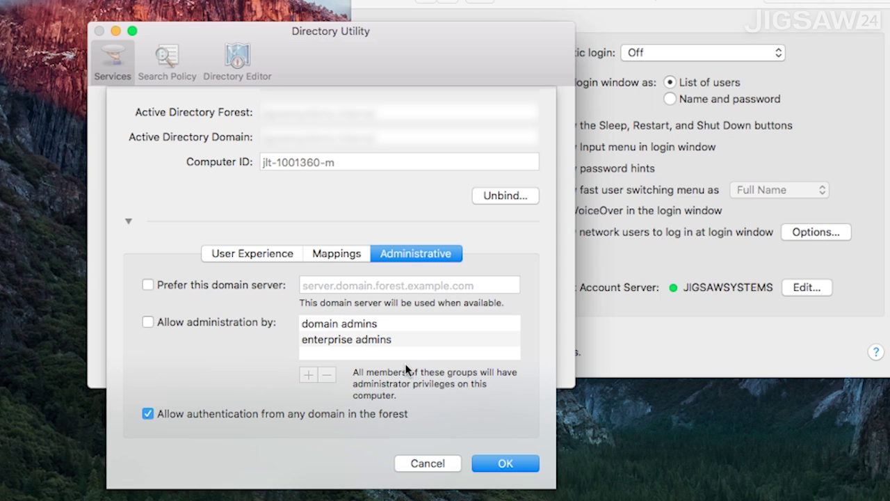
pyautogui.click(147, 324)
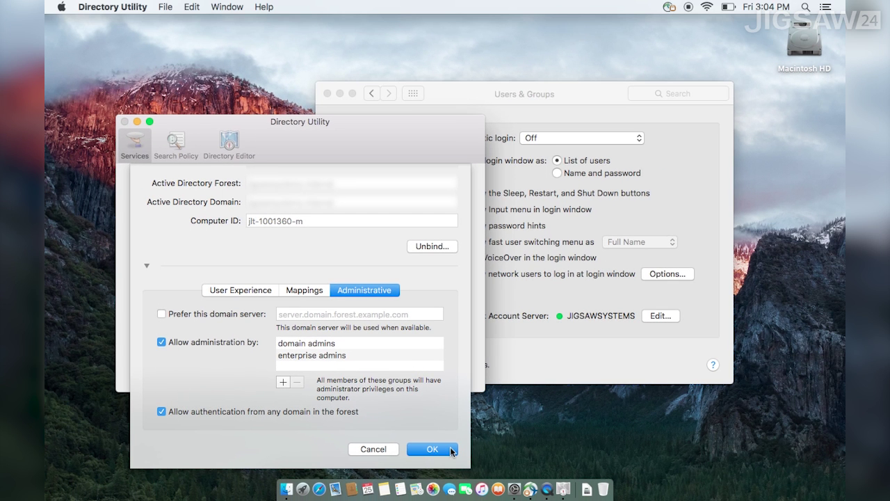
pyautogui.click(432, 449)
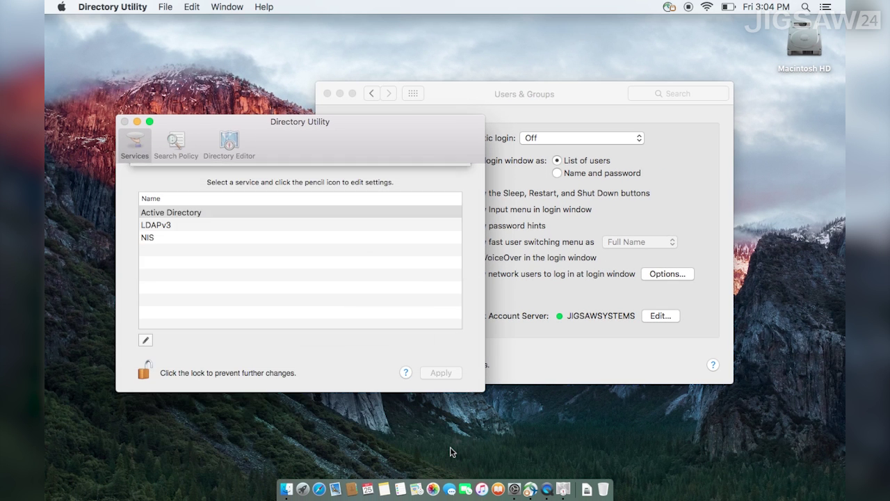
pyautogui.click(132, 6)
pyautogui.click(142, 105)
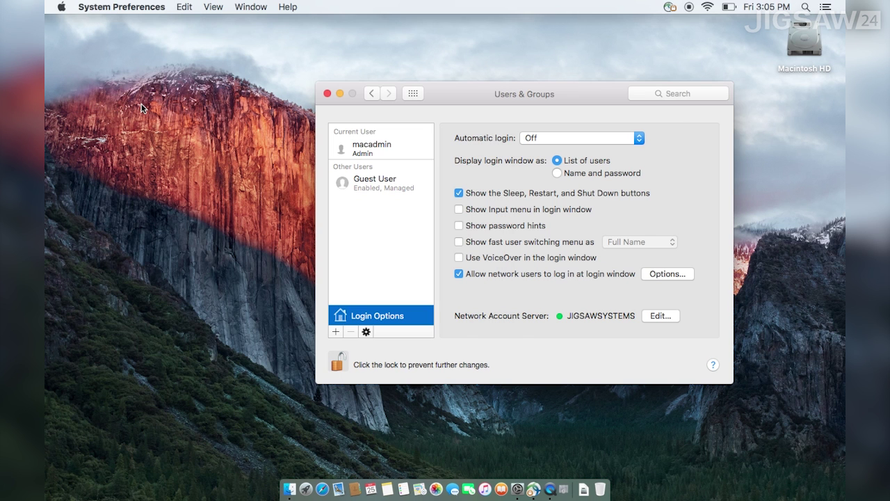